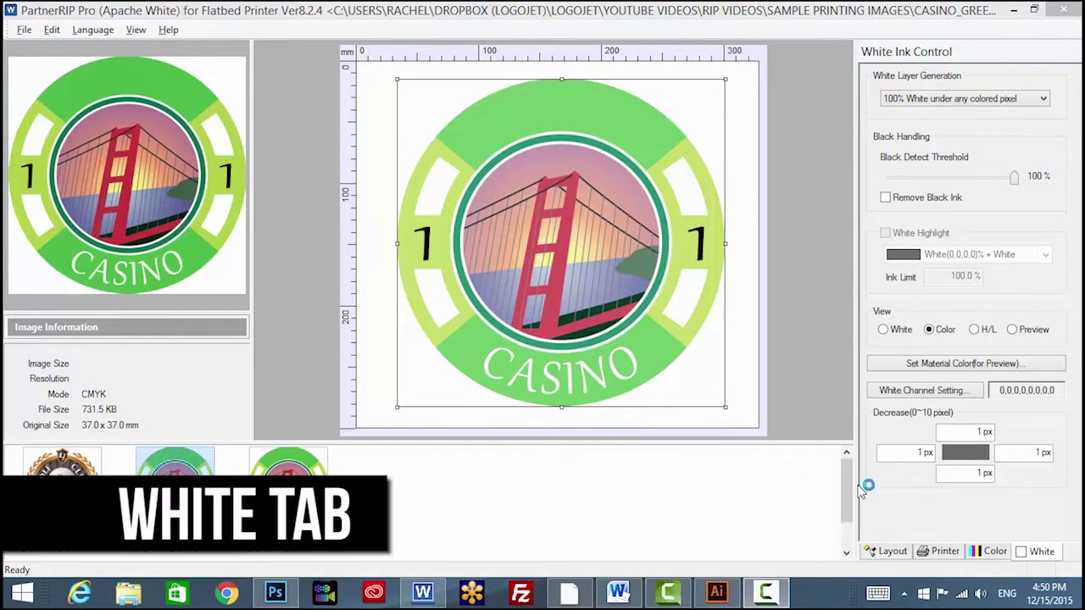
# - Preview the White layer, try 'Fill All Area', then keep '100% White under any colored pixel'
pyautogui.click(1039, 553)
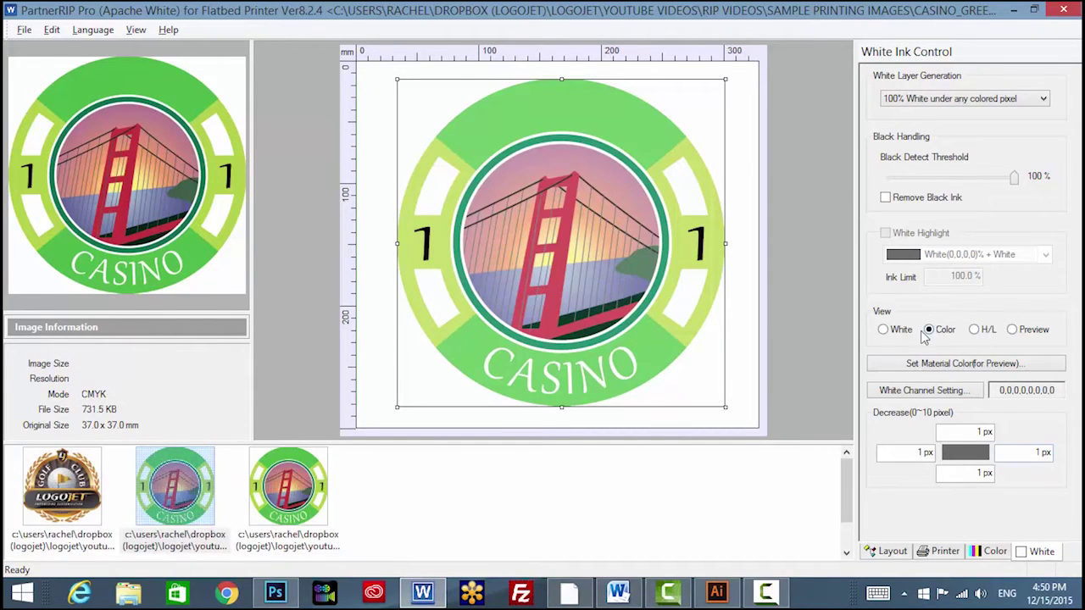
pyautogui.click(884, 329)
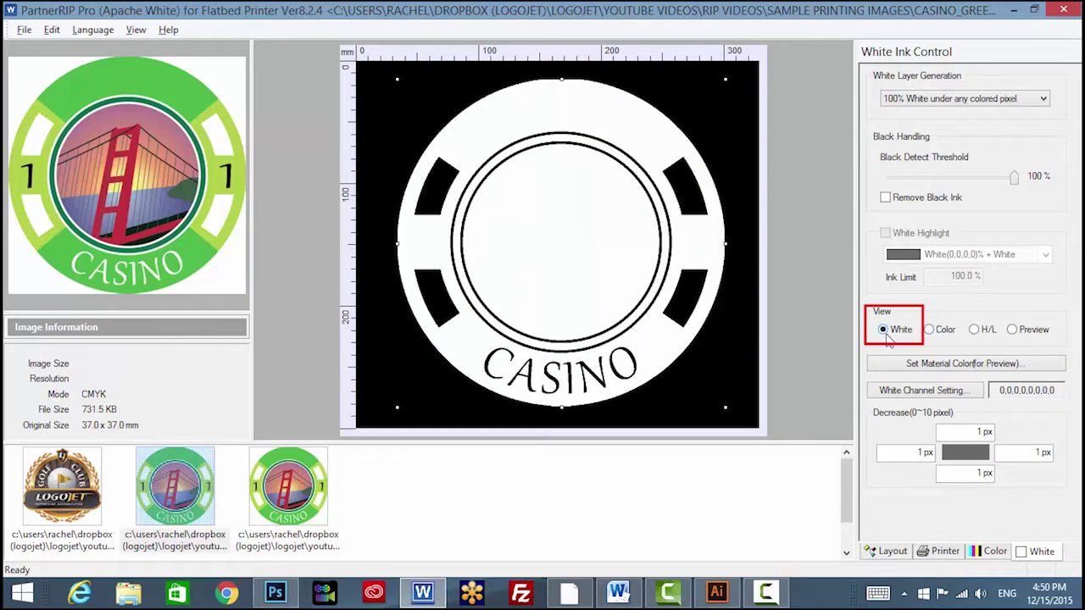
pyautogui.click(1044, 99)
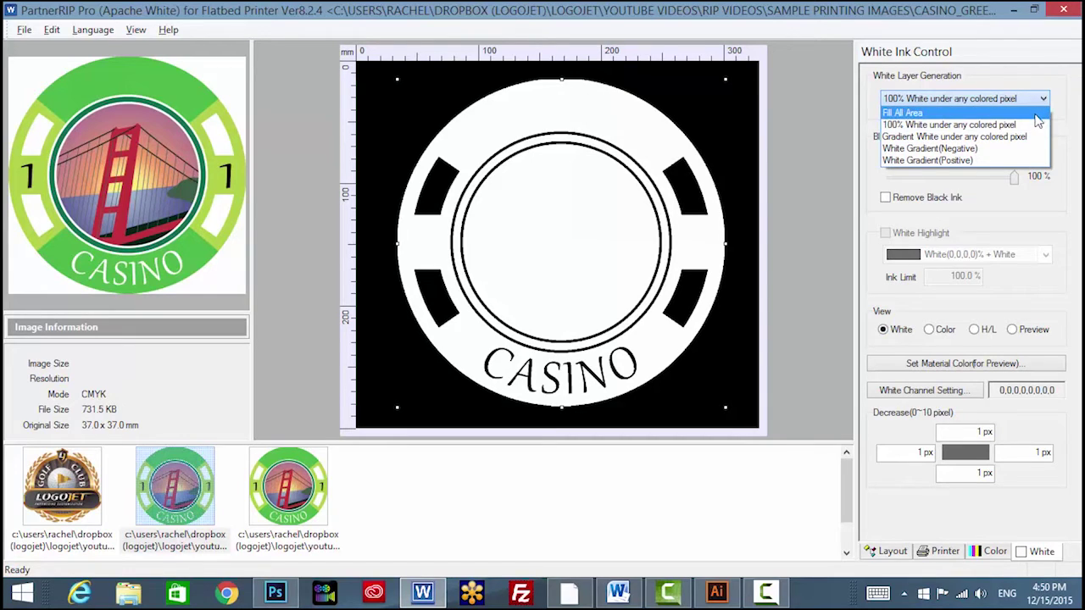
pyautogui.click(1035, 114)
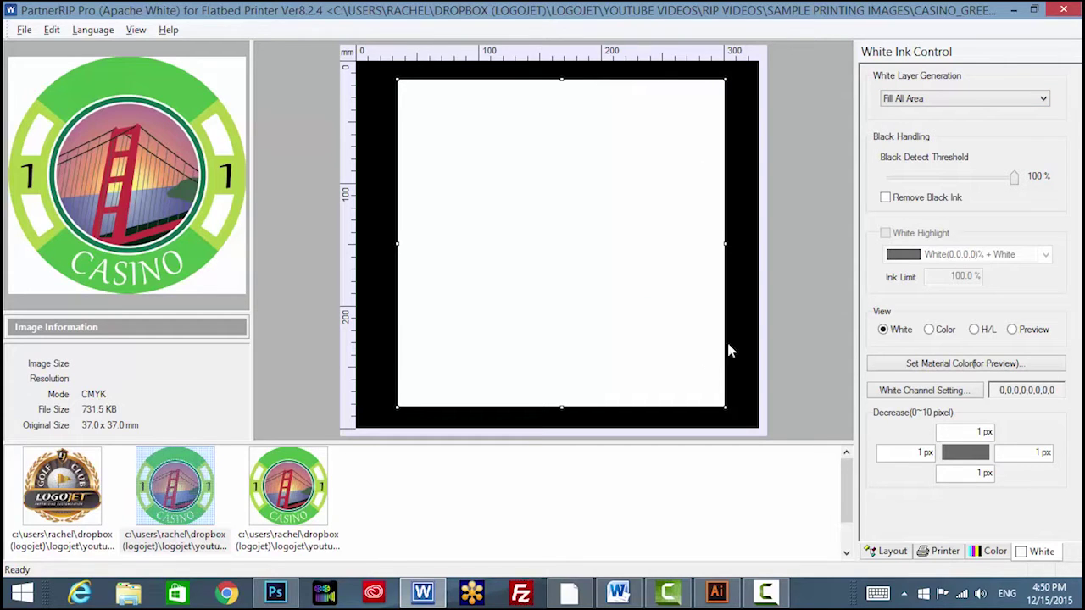
pyautogui.click(1046, 100)
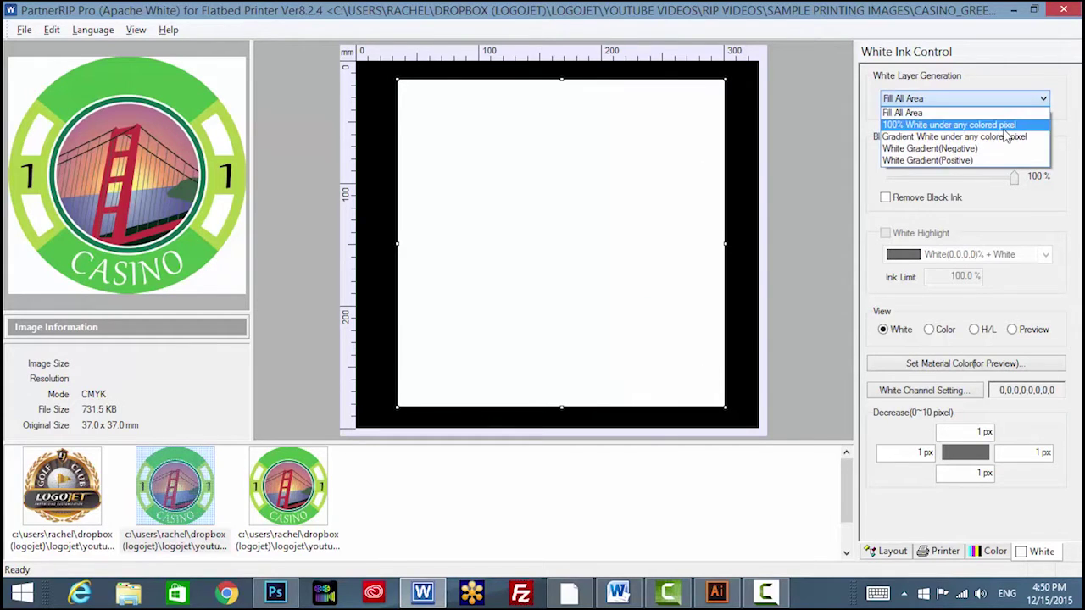
pyautogui.click(1007, 126)
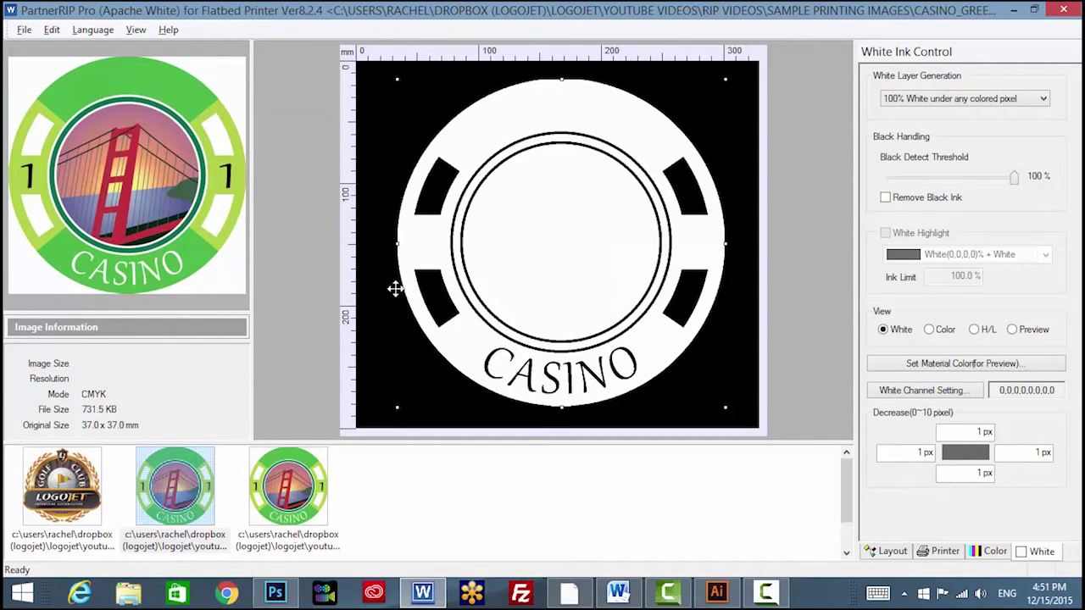
# - Compare the white layers of the Golf Club logo and both casino chip versions
pyautogui.click(59, 507)
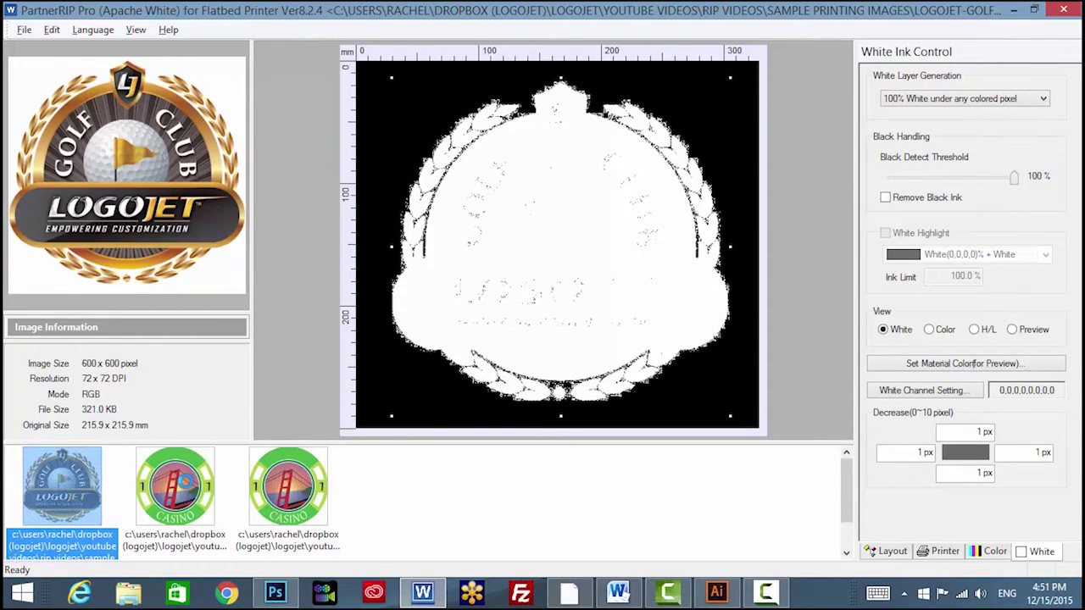
pyautogui.click(185, 481)
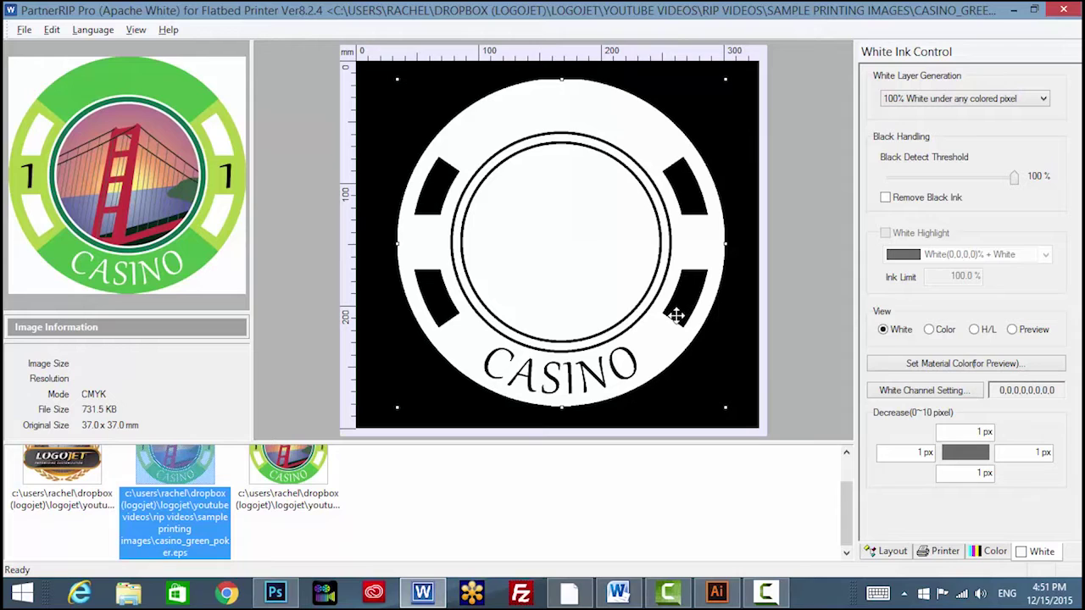
pyautogui.scroll(1, 305, 475)
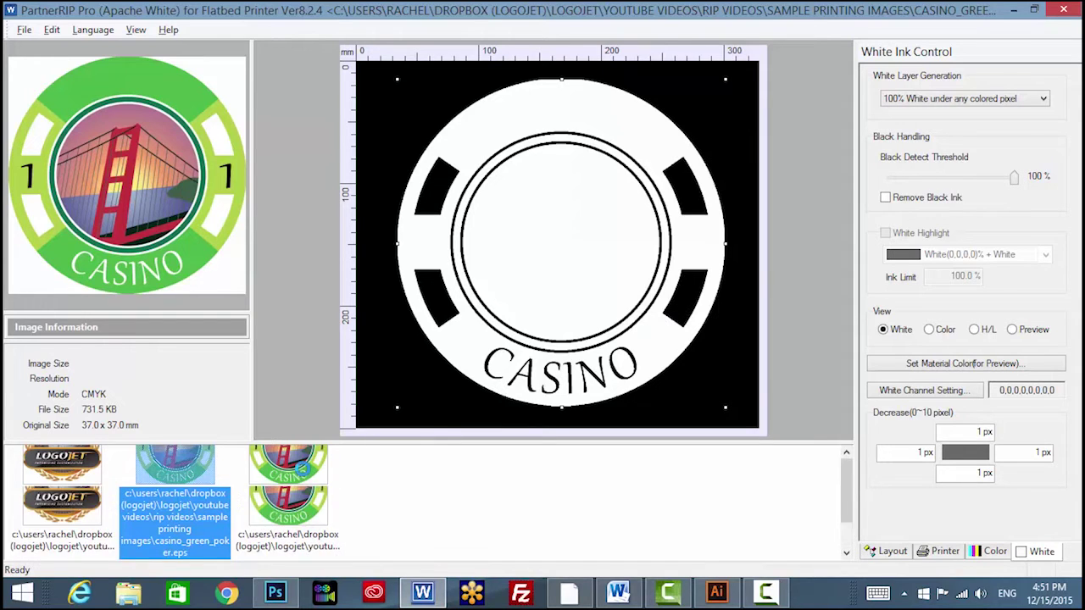
pyautogui.click(303, 468)
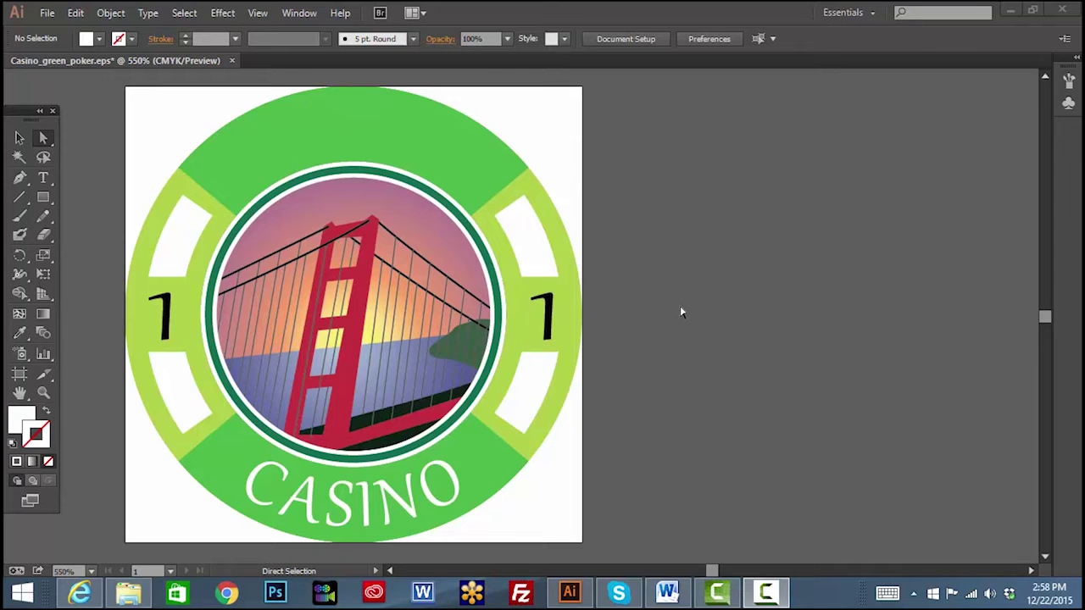
# - Show the Swatches and Color panels and open the Swatches panel menu
pyautogui.click(306, 14)
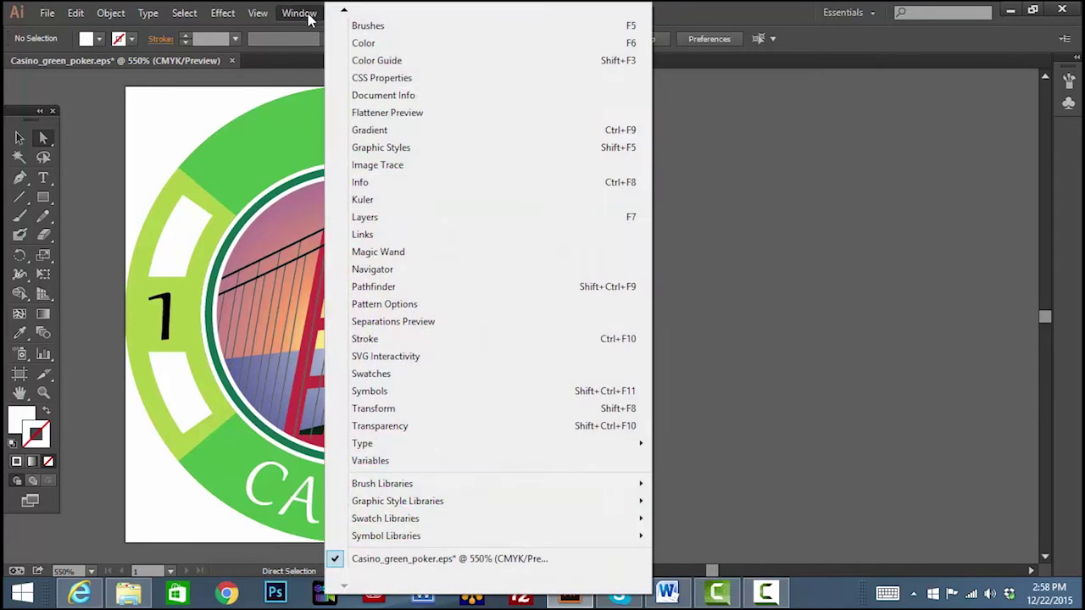
pyautogui.click(366, 374)
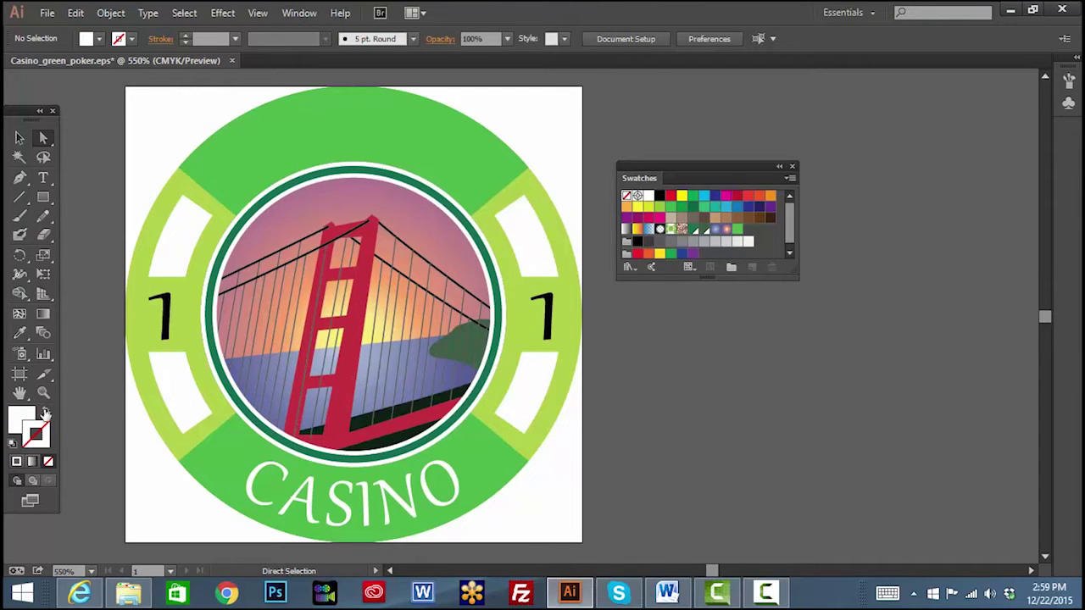
pyautogui.click(21, 423)
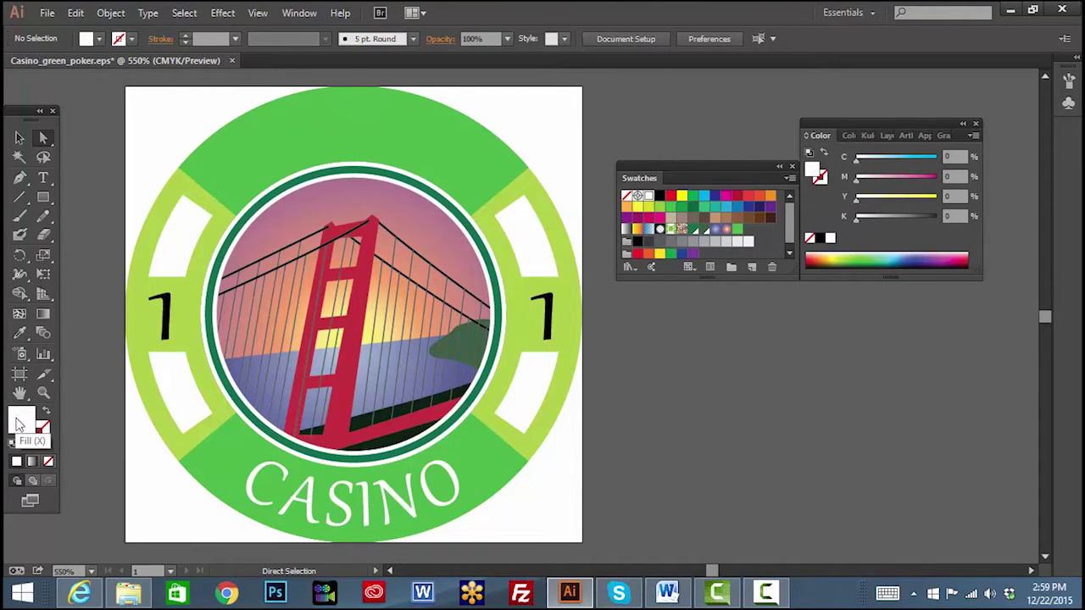
pyautogui.click(789, 178)
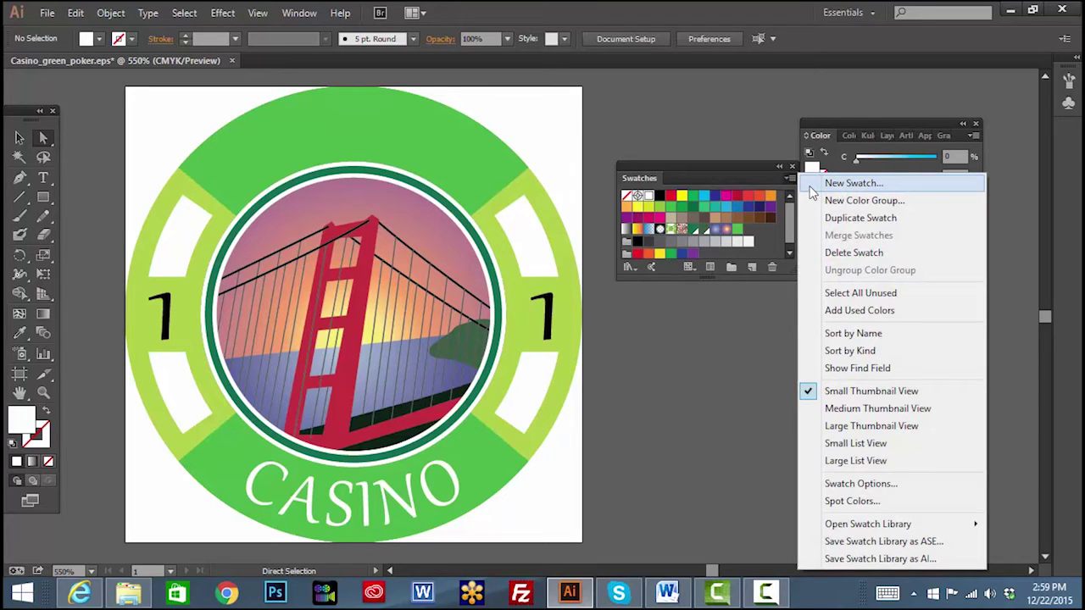
# - Create a 1% yellow spot swatch named 'White Ink' and select the chip's upper-left white stripe
pyautogui.click(810, 188)
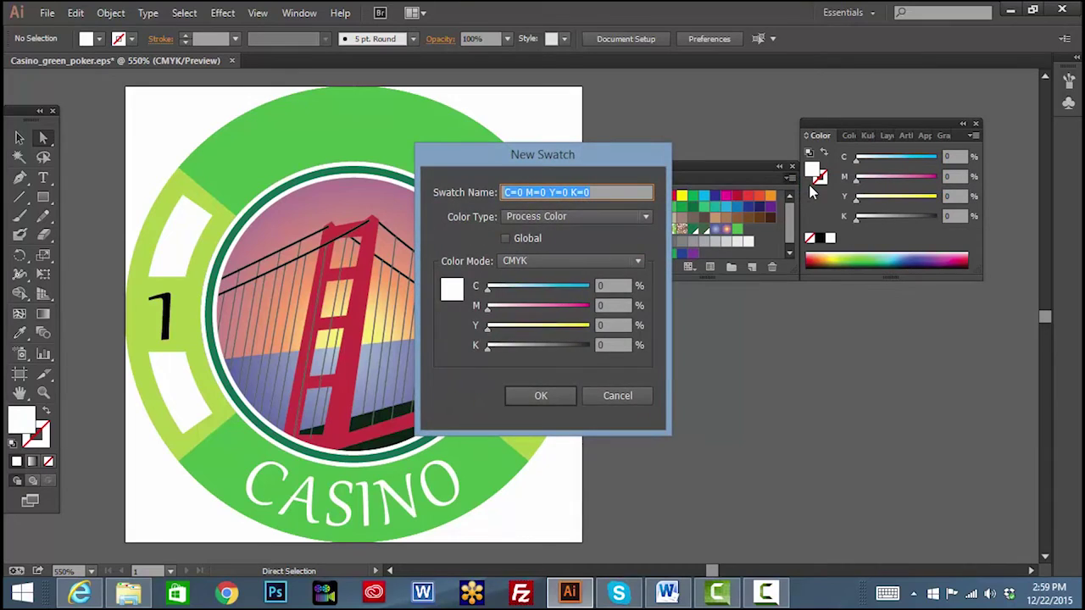
pyautogui.write('White Ink')
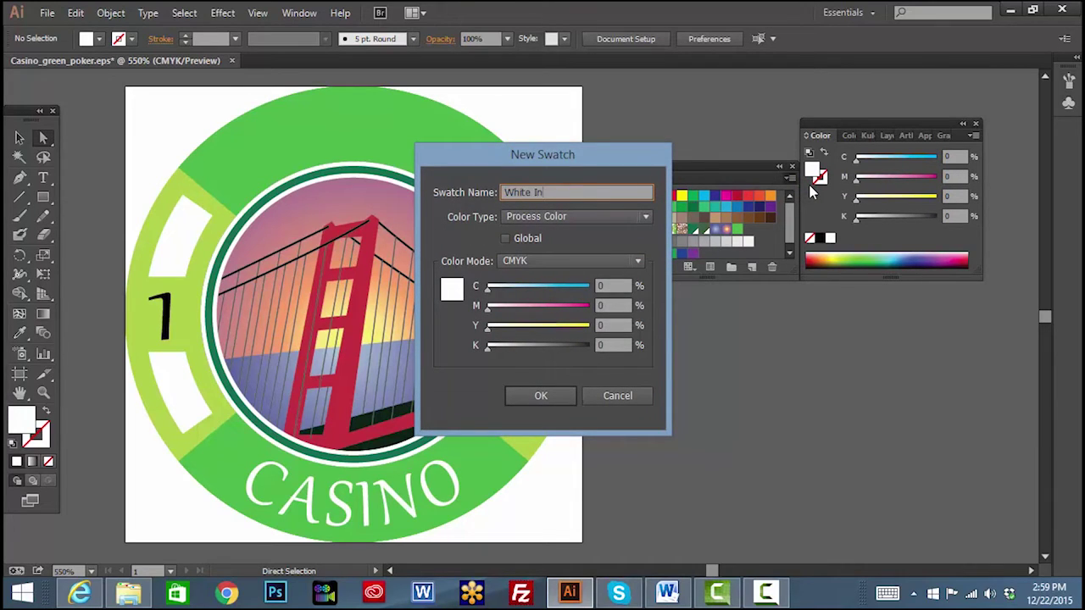
pyautogui.click(645, 217)
pyautogui.click(543, 251)
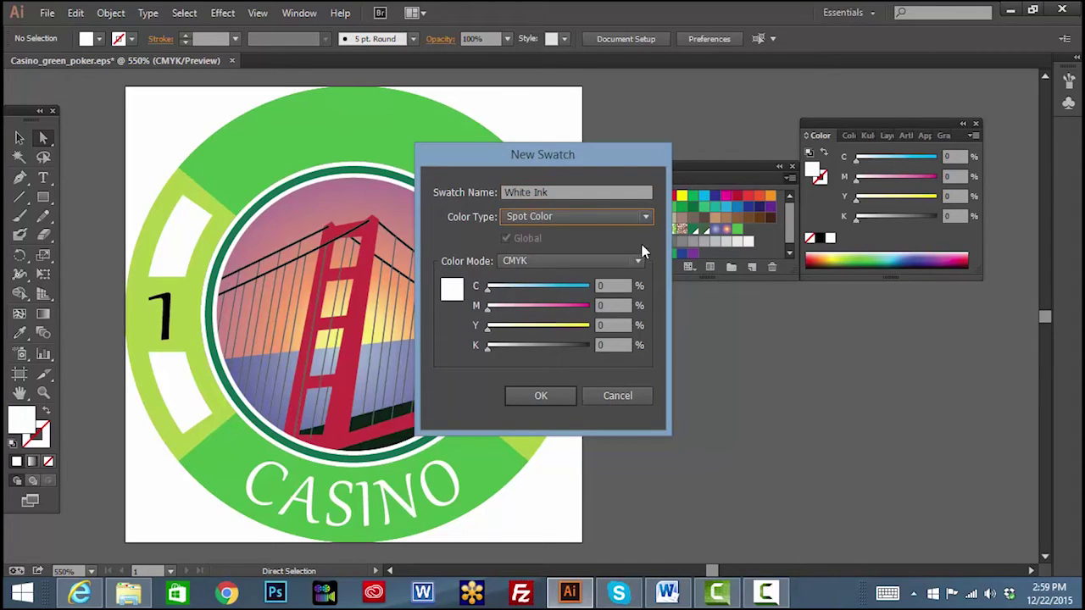
pyautogui.click(615, 326)
pyautogui.write('1')
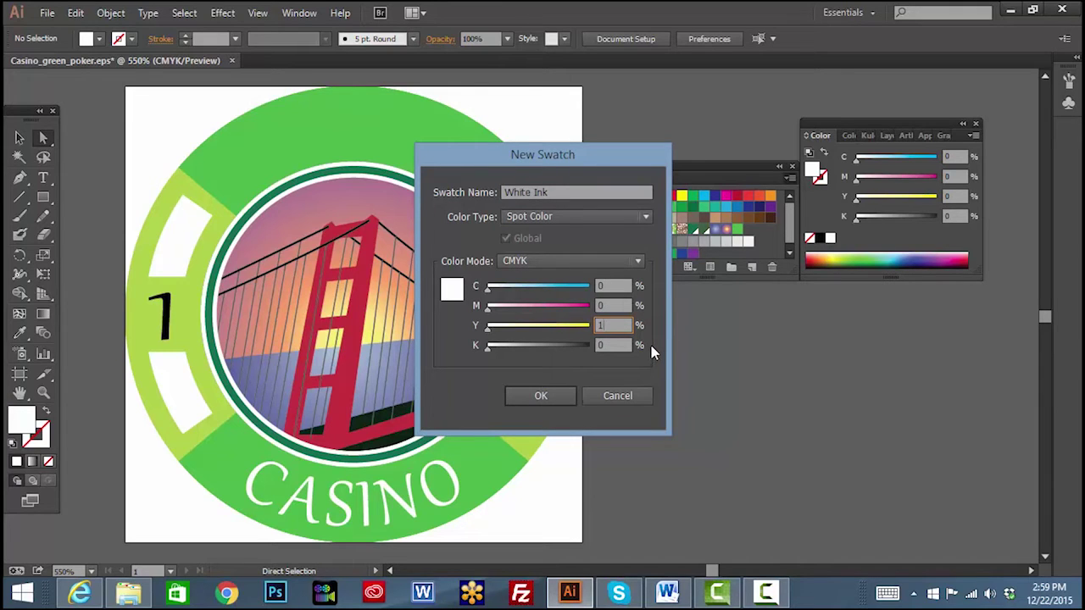
pyautogui.click(557, 399)
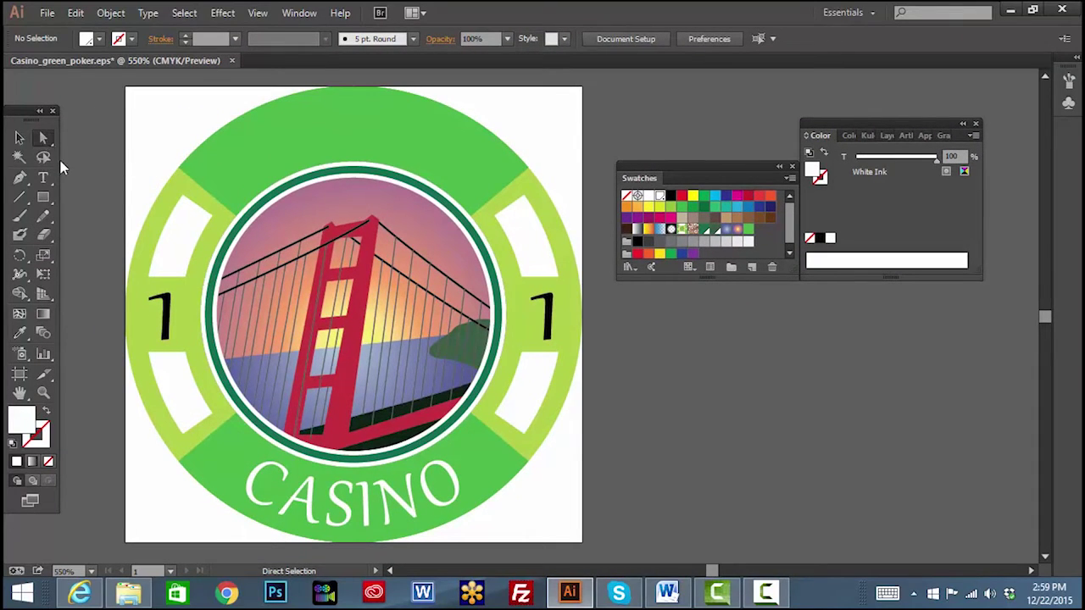
pyautogui.click(176, 223)
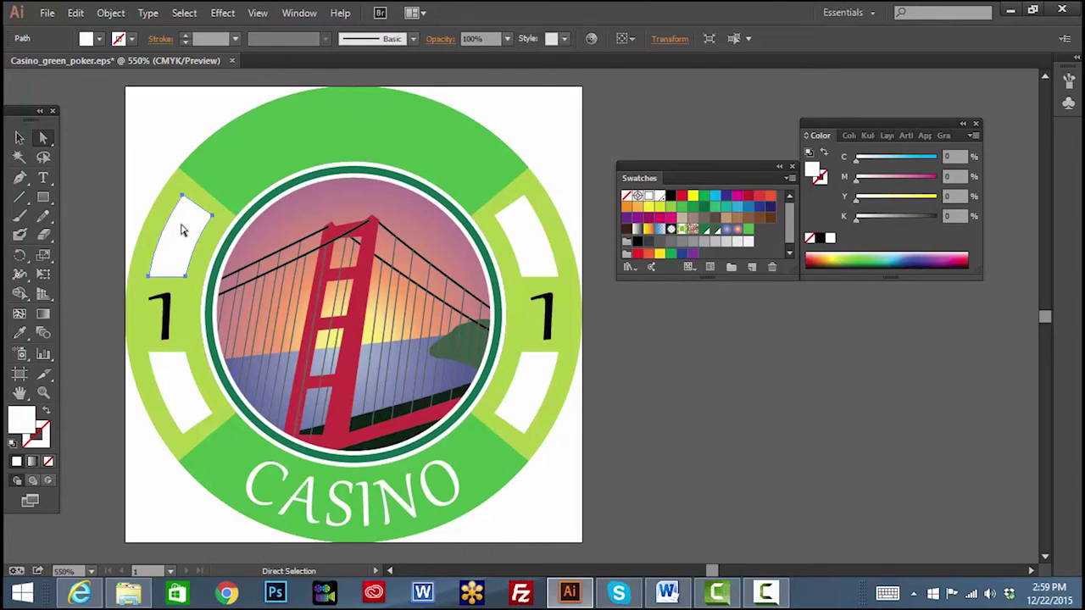
# - Select every object sharing the white panel's fill and stroke and fill them with White Ink
pyautogui.click(182, 14)
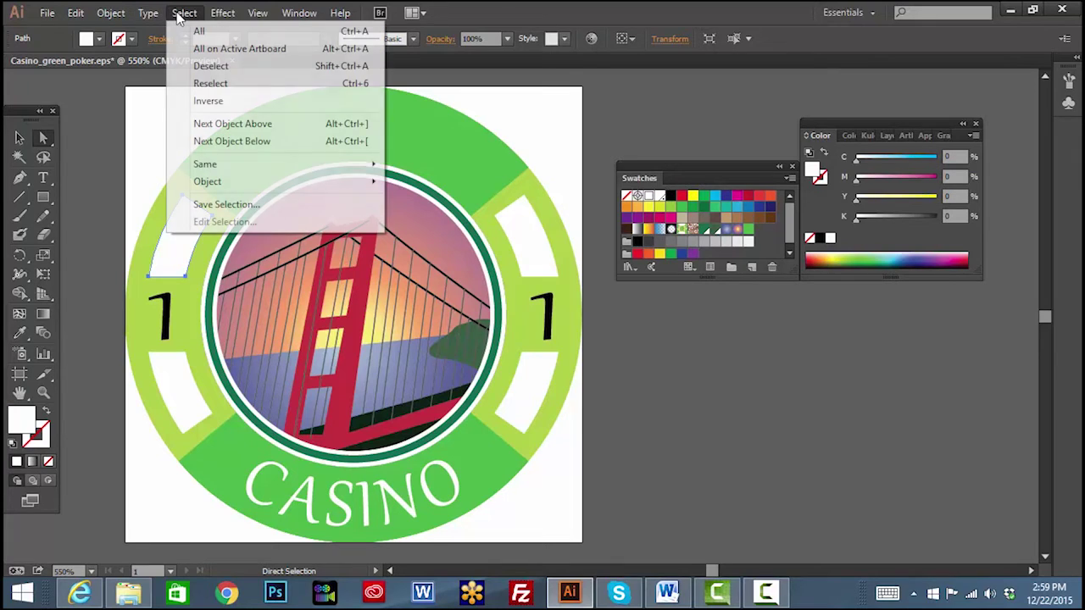
pyautogui.moveTo(225, 164)
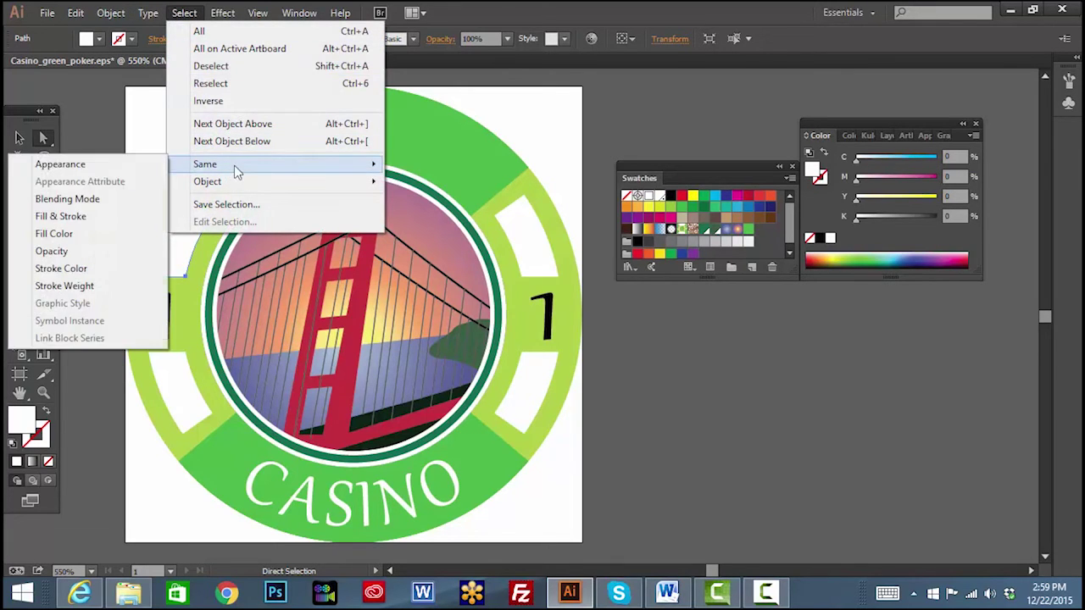
pyautogui.click(111, 219)
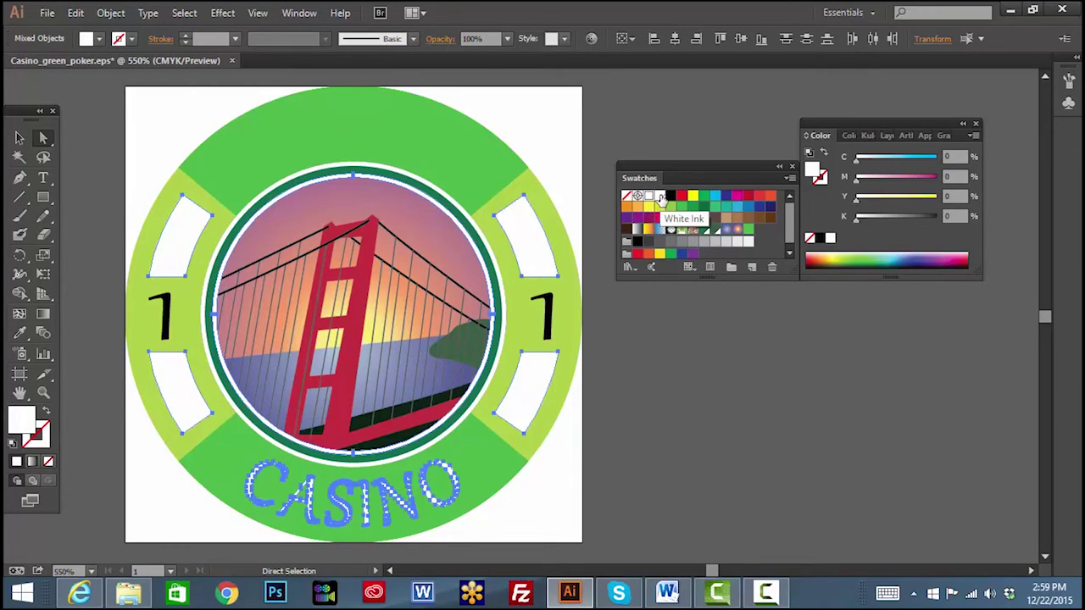
pyautogui.click(661, 200)
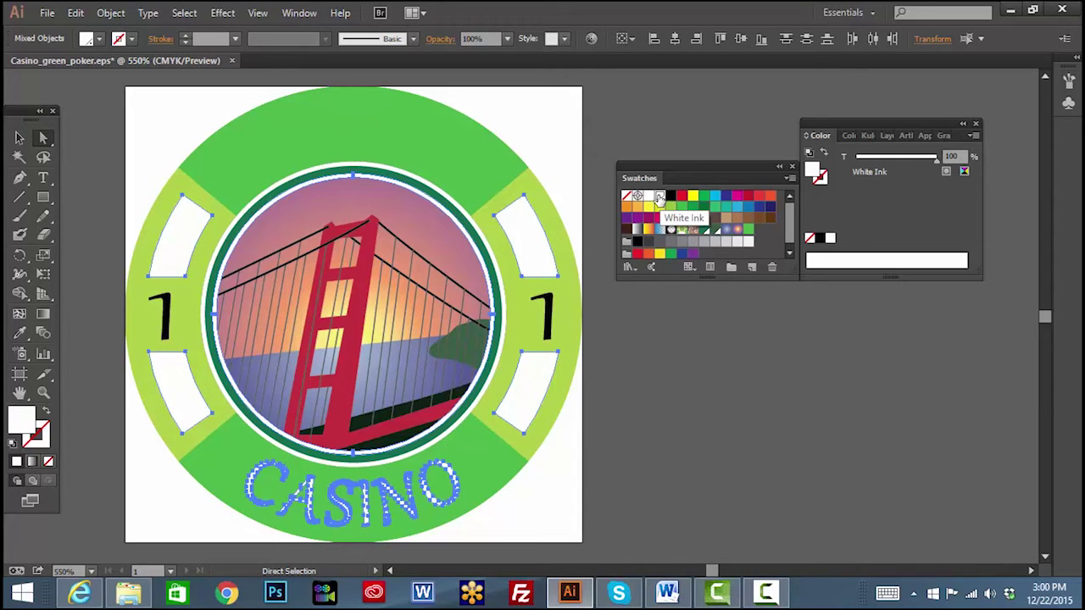
pyautogui.doubleClick(660, 197)
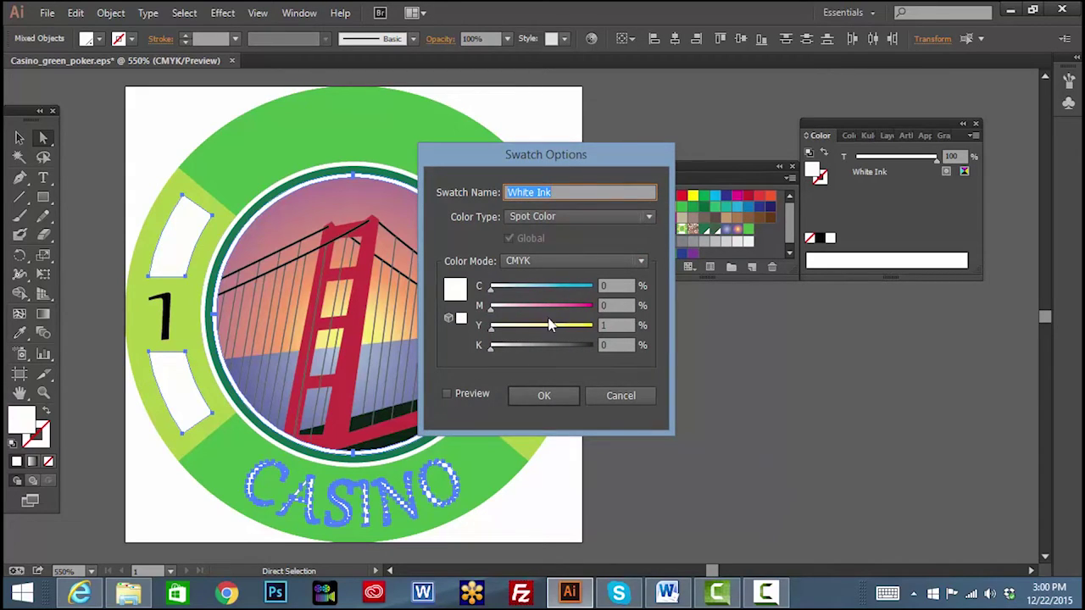
# - Tint White Ink yellow temporarily and apply it to the inner ring's stroke
pyautogui.moveTo(491, 331); pyautogui.dragTo(592, 340)
pyautogui.click(553, 395)
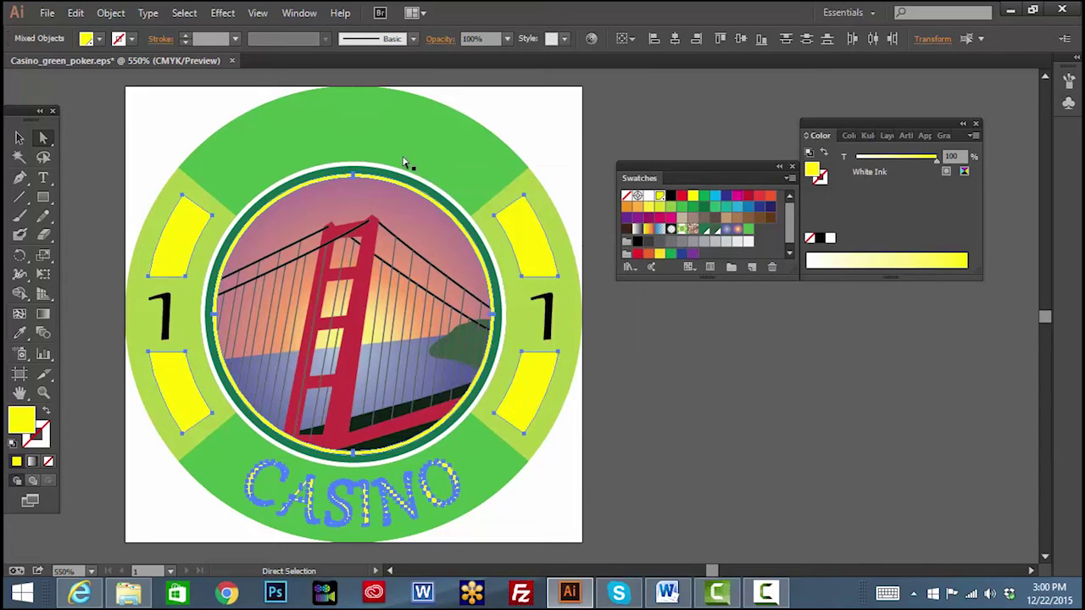
pyautogui.click(376, 169)
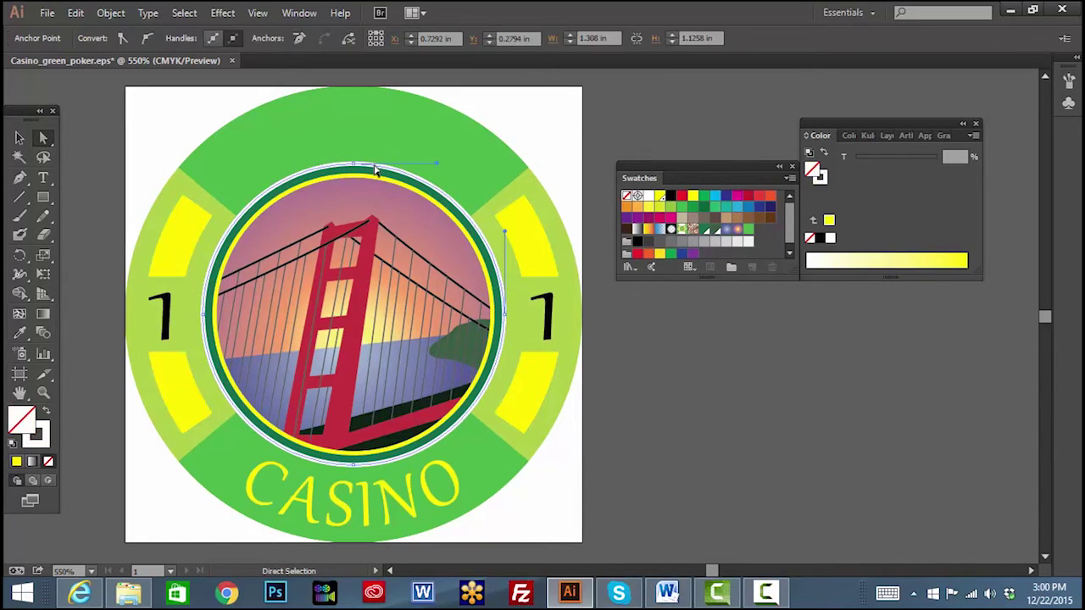
pyautogui.click(48, 438)
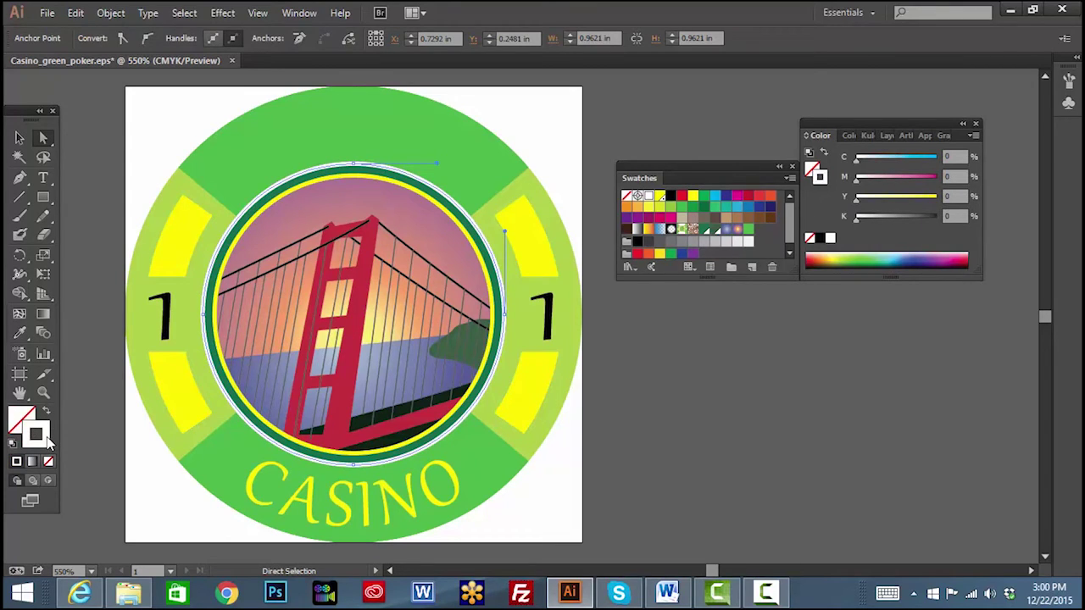
pyautogui.click(661, 197)
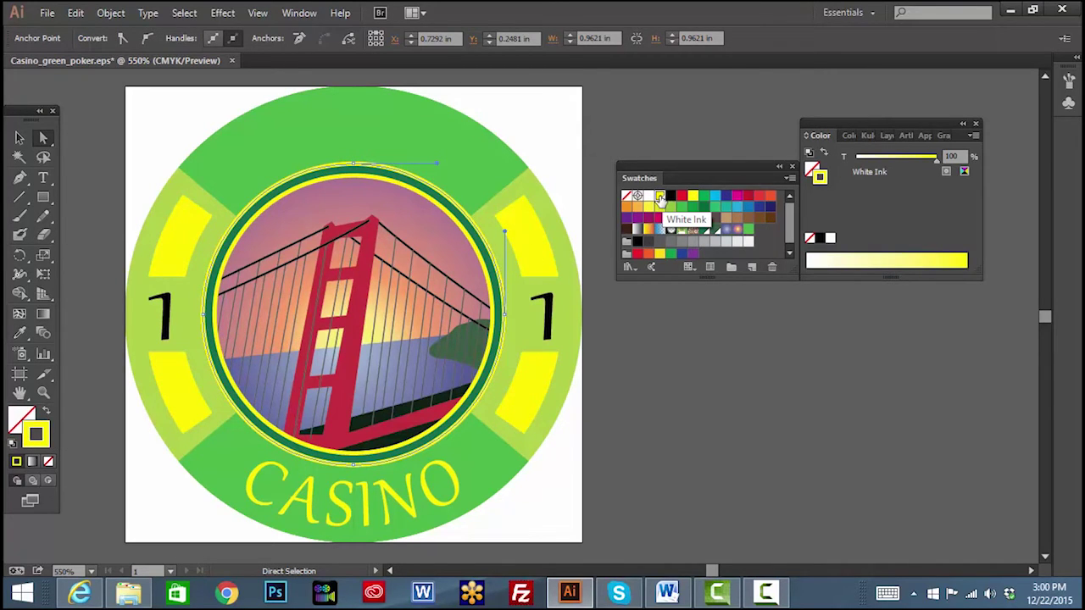
# - Set the White Ink swatch back to 1% yellow
pyautogui.doubleClick(660, 196)
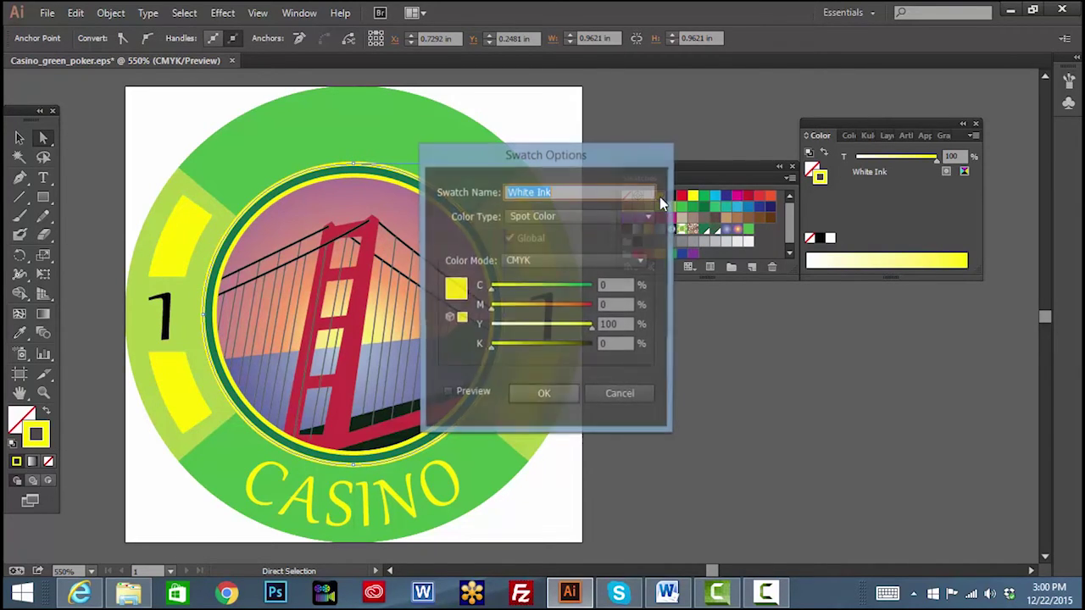
pyautogui.doubleClick(609, 325)
pyautogui.write('1')
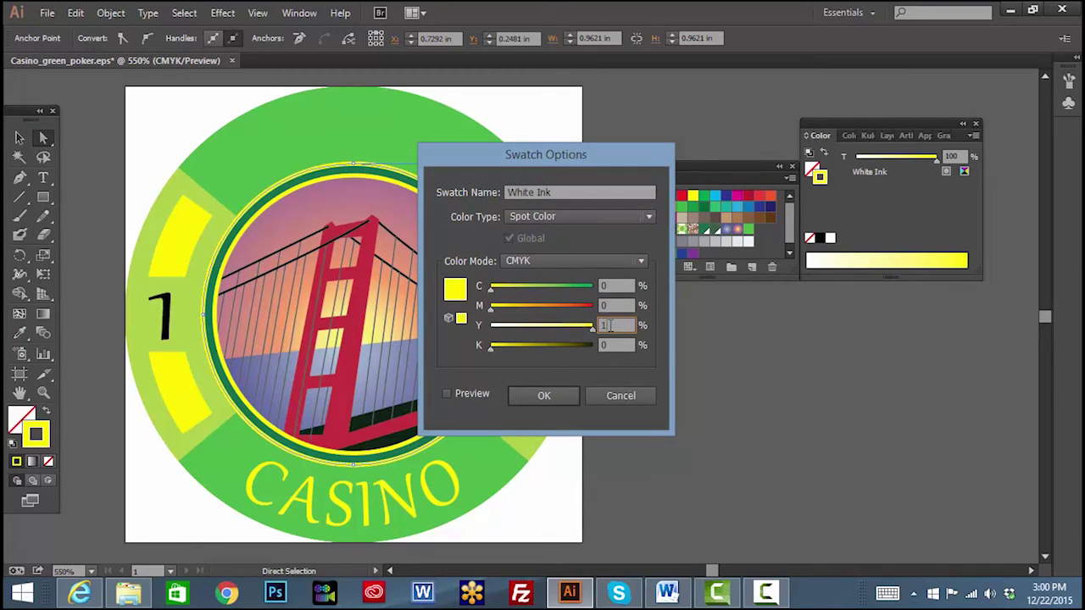
pyautogui.click(546, 396)
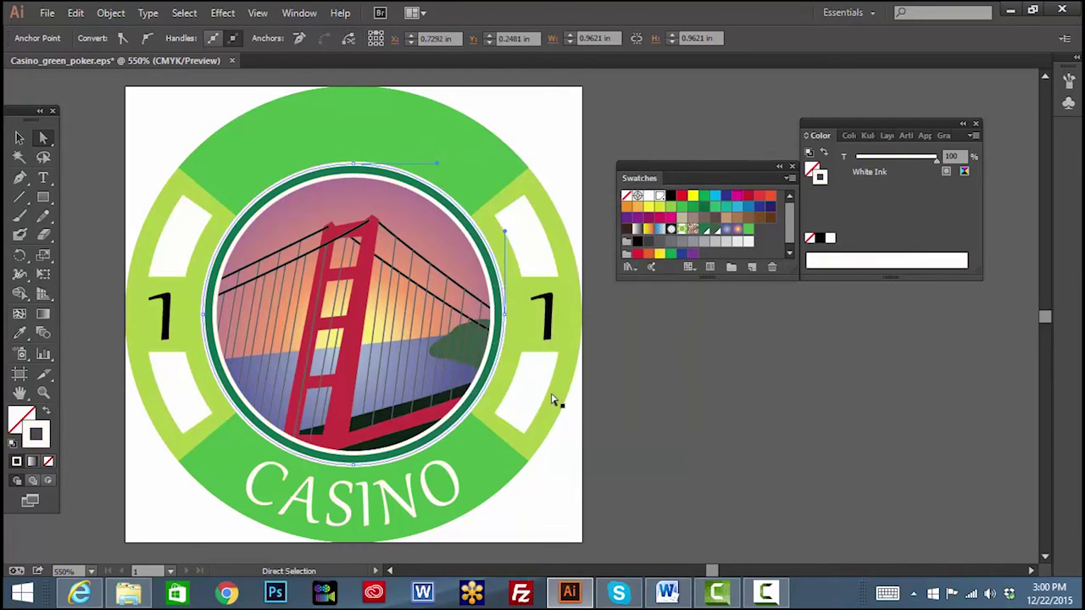
# - Save the casino chip artwork as a new EPS file
pyautogui.click(47, 13)
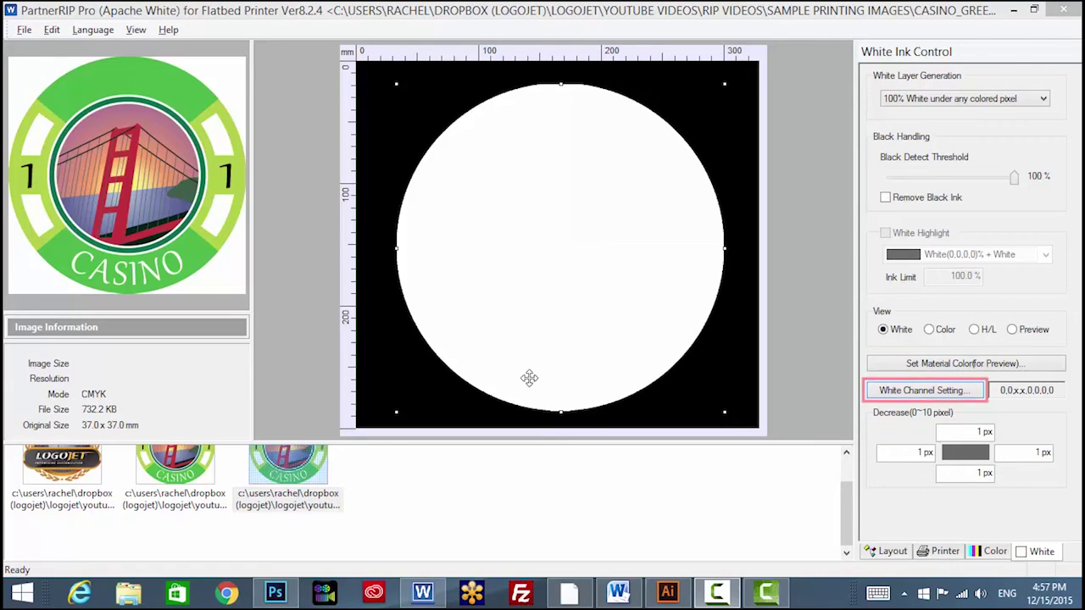
# - Review and confirm the White Channel Setting, then show the colour management settings
pyautogui.click(905, 391)
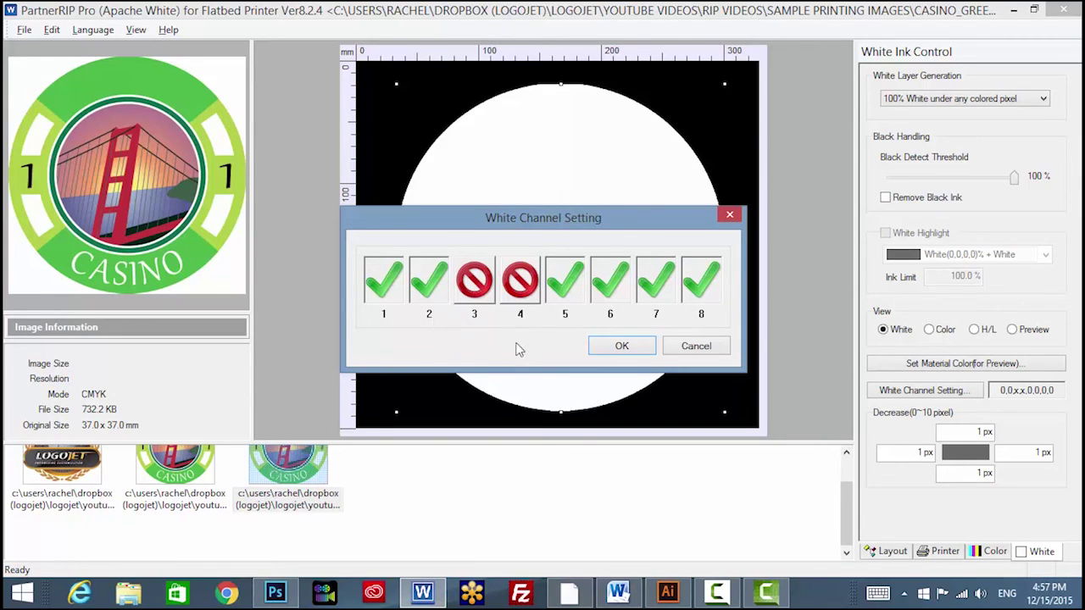
pyautogui.click(608, 350)
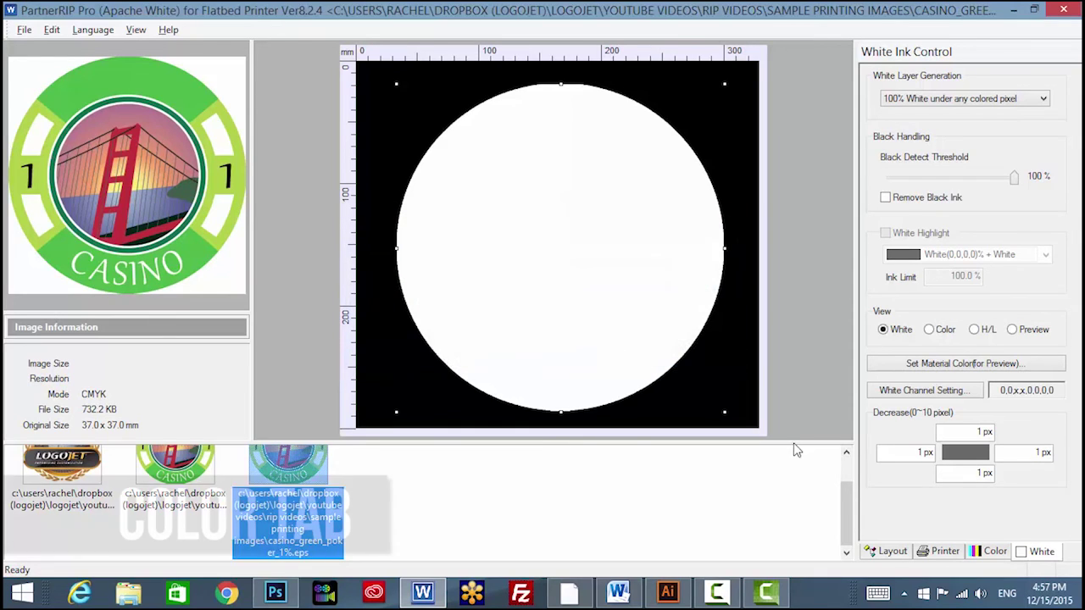
pyautogui.click(987, 551)
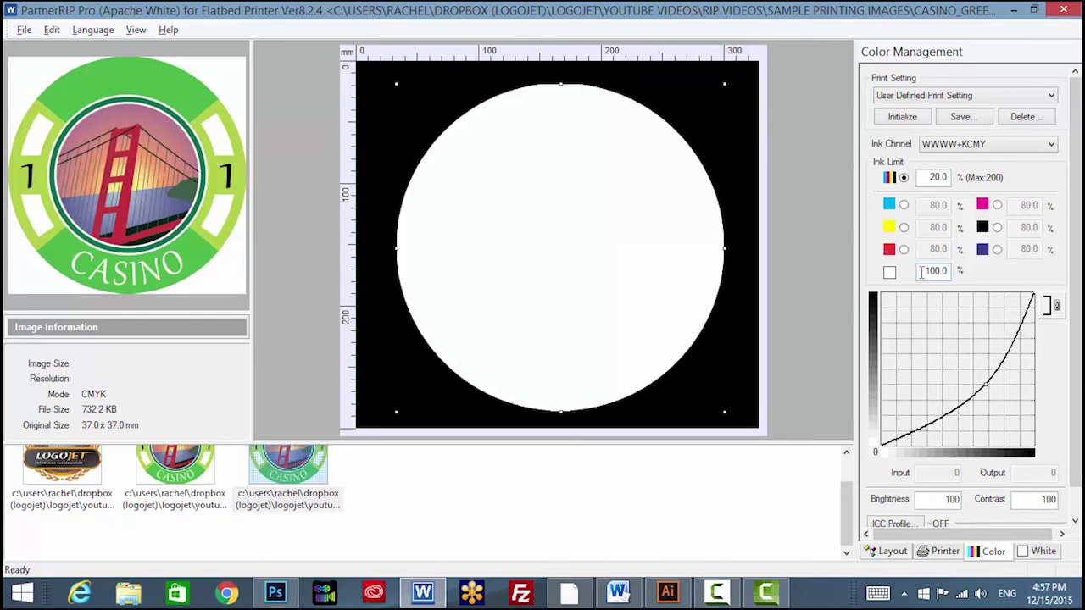
# - Change the white Ink Limit in Color Management to 15%
pyautogui.moveTo(928, 271); pyautogui.dragTo(952, 272)
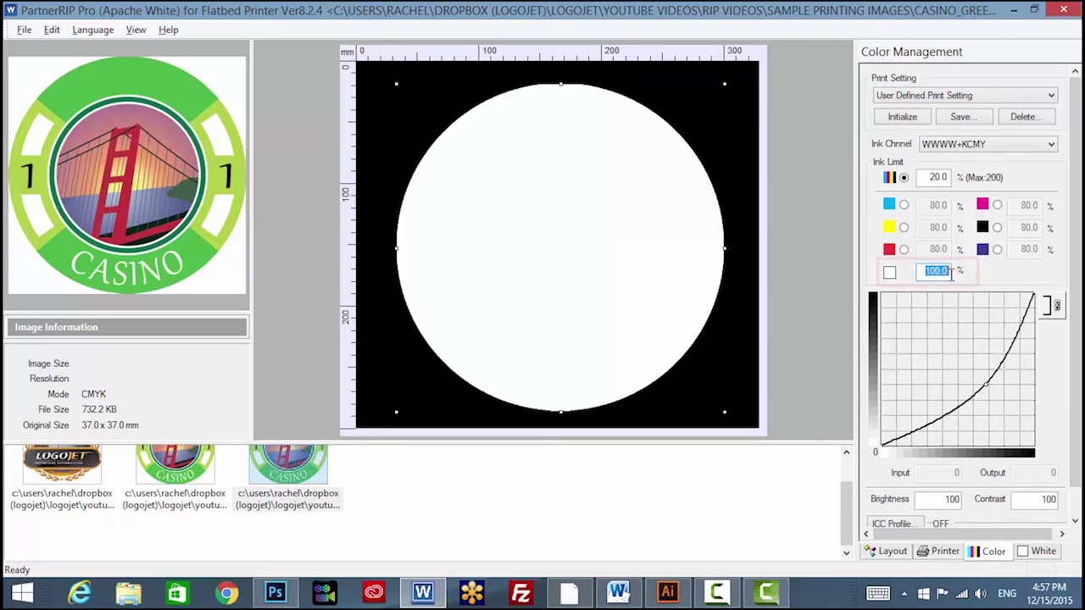
pyautogui.write('15')
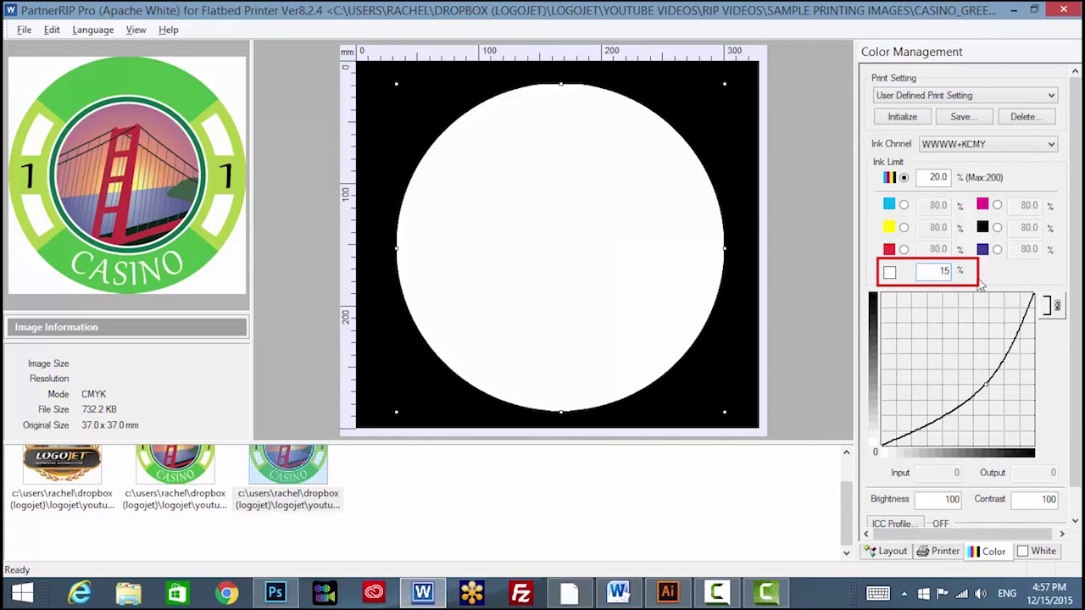
pyautogui.press('Tab')
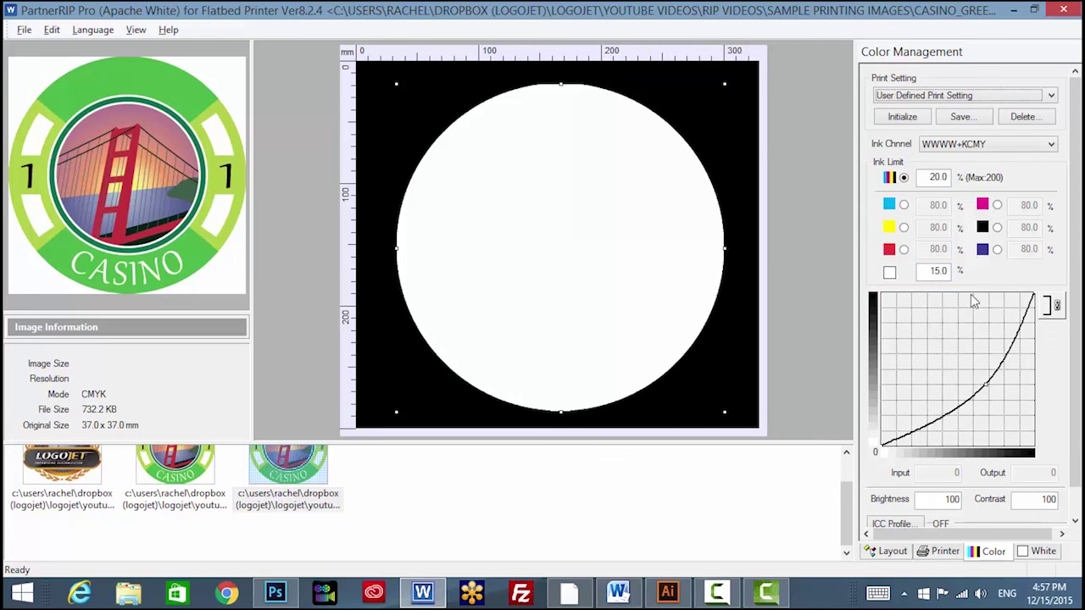
pyautogui.click(943, 555)
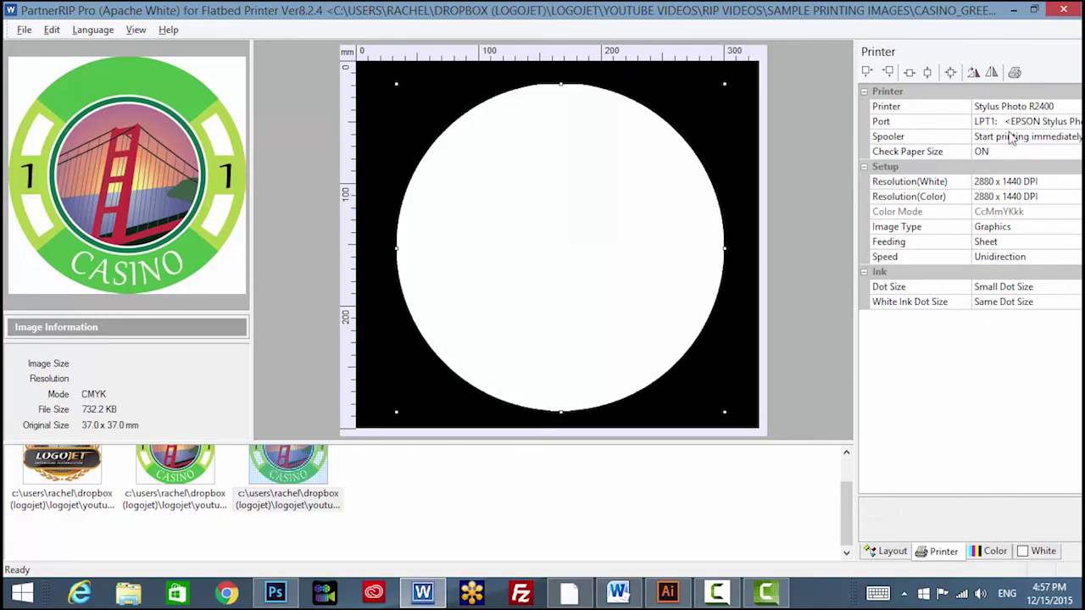
# - Bring up the Print dialog for the casino chip job
pyautogui.click(1015, 72)
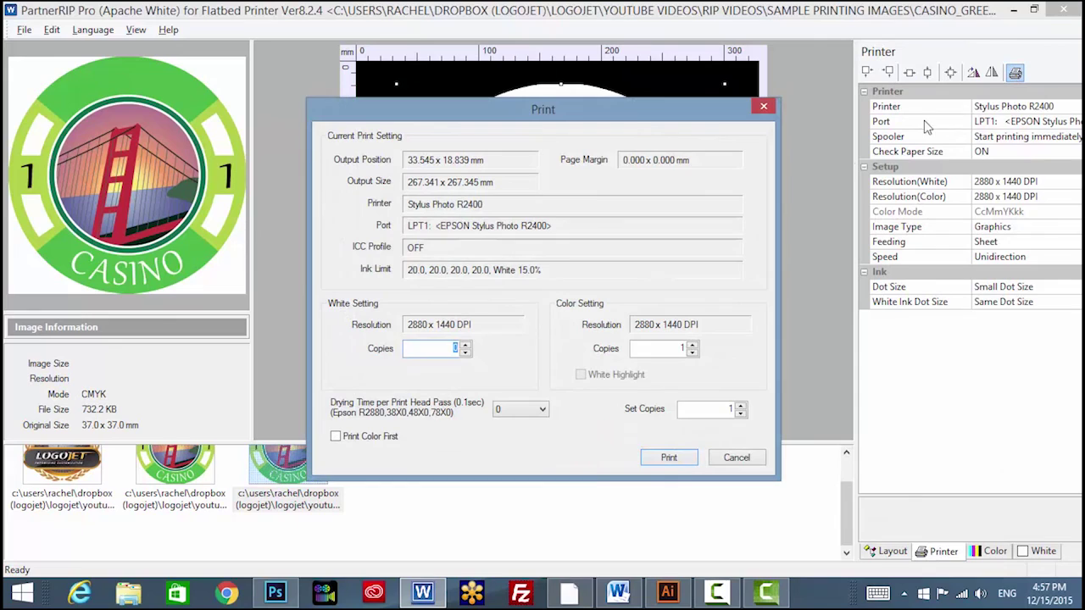